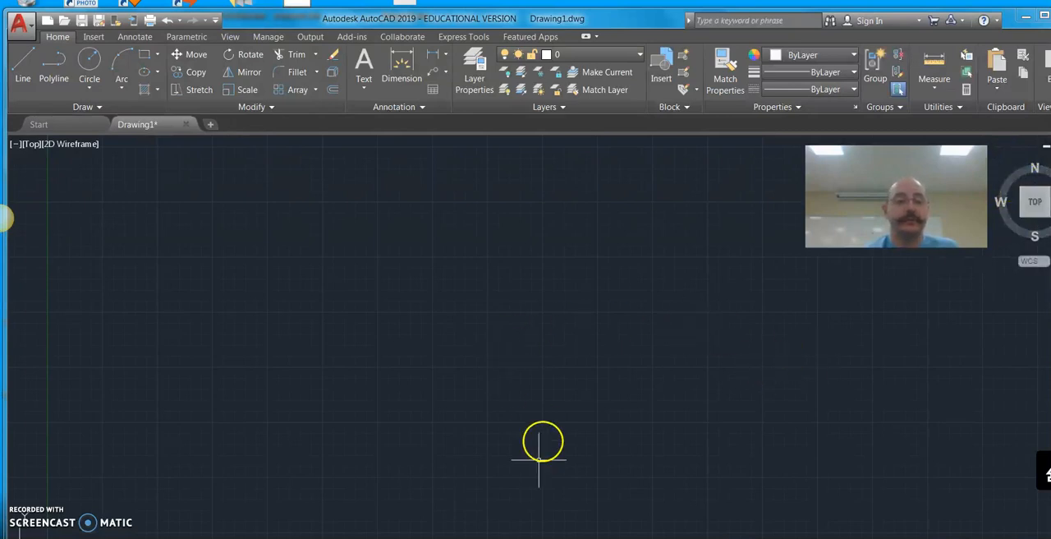
pyautogui.moveTo(521, 428); pyautogui.dragTo(670, 291, button='middle')
pyautogui.moveTo(485, 398); pyautogui.dragTo(571, 317, button='middle')
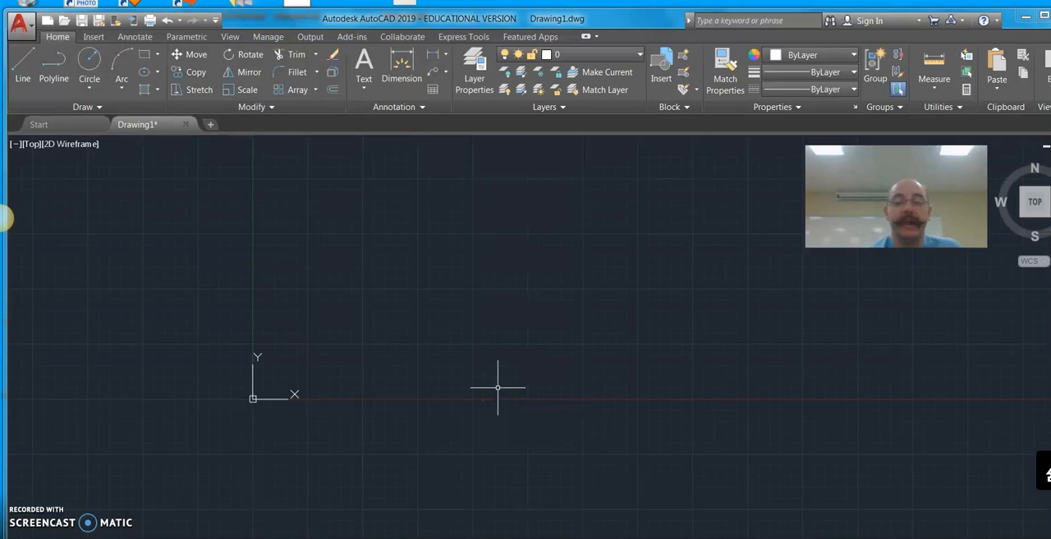
pyautogui.moveTo(490, 321)
pyautogui.mouseDown(button='middle')
pyautogui.moveTo(465, 284)
pyautogui.moveTo(380, 281)
pyautogui.moveTo(257, 442)
pyautogui.mouseUp(button='middle')
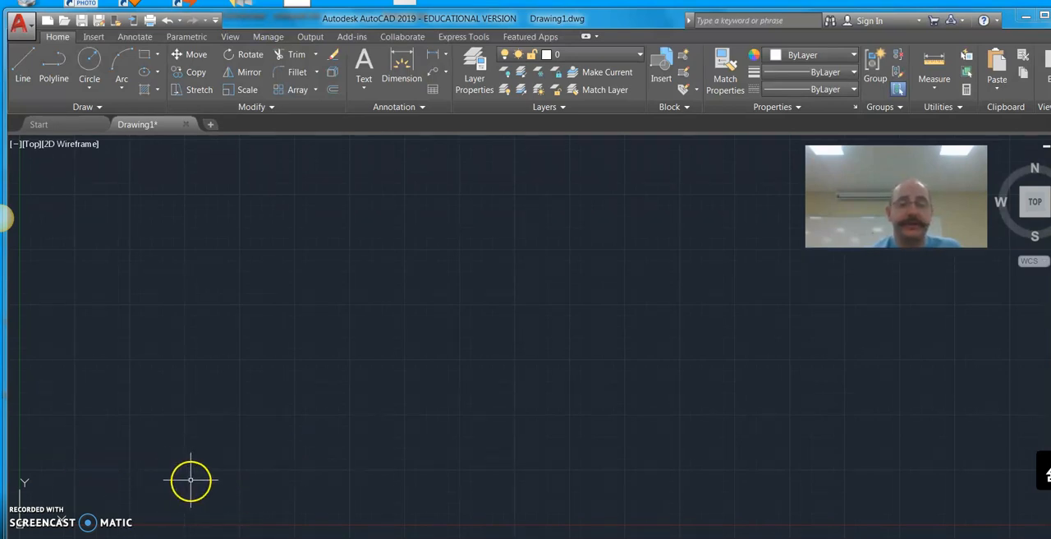
pyautogui.scroll(3, 161, 470)
pyautogui.scroll(5, 193, 466)
pyautogui.scroll(-7, 230, 472)
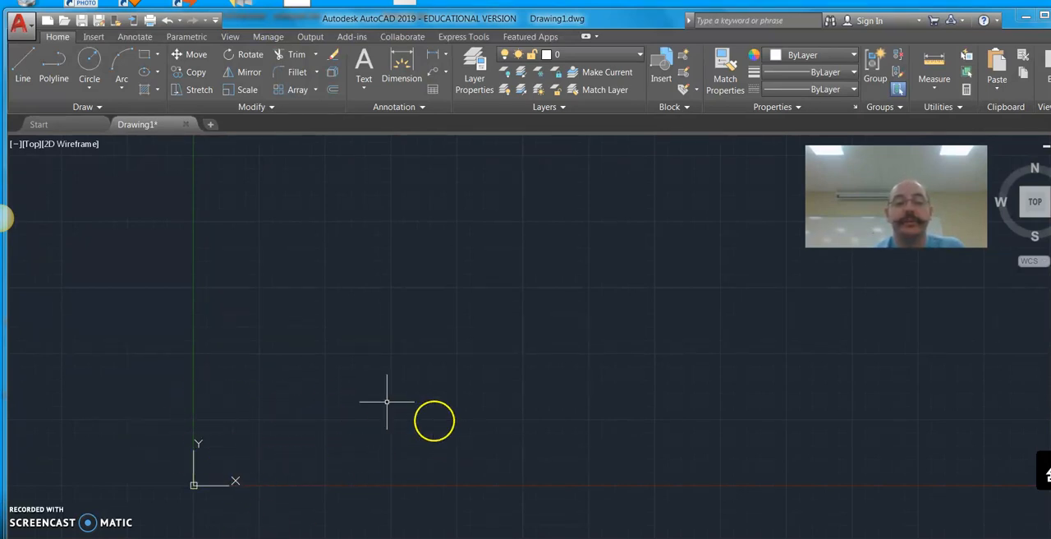
pyautogui.moveTo(365, 397)
pyautogui.mouseDown(button='middle')
pyautogui.moveTo(326, 380)
pyautogui.moveTo(206, 405)
pyautogui.mouseUp(button='middle')
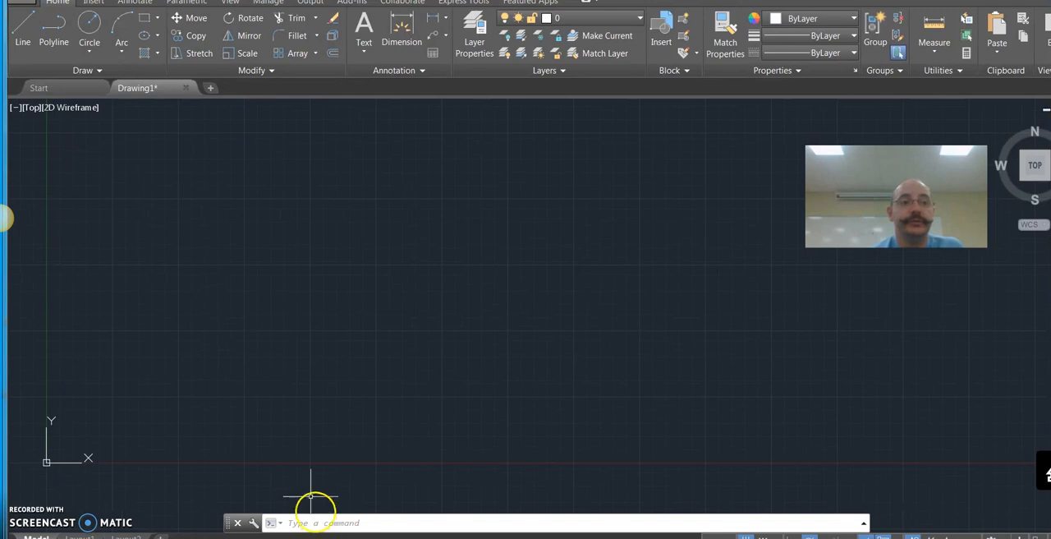
pyautogui.click(1, 218)
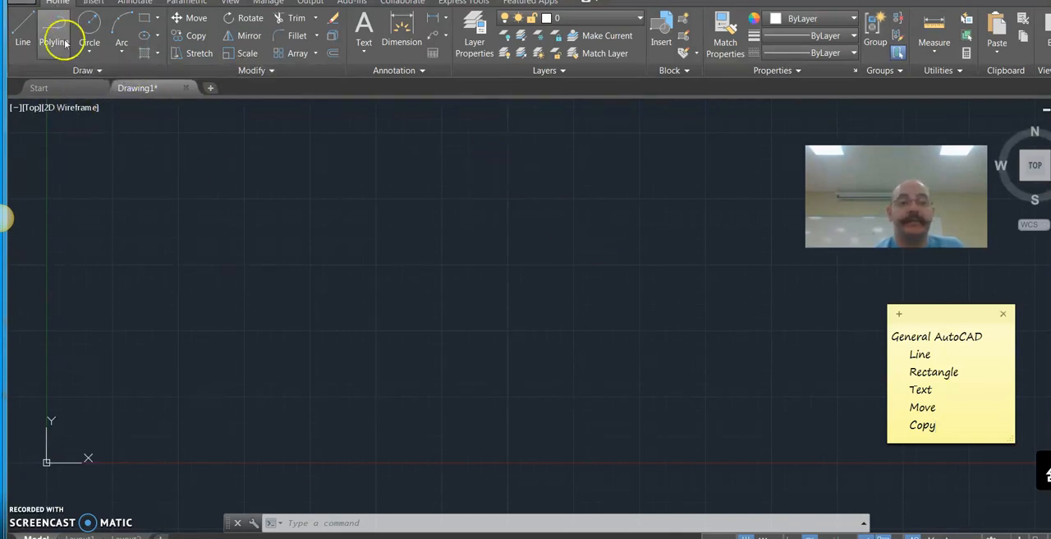
# Step: Start a line near the origin and draw a horizontal segment 11 units long at 0°
pyautogui.click(22, 27)
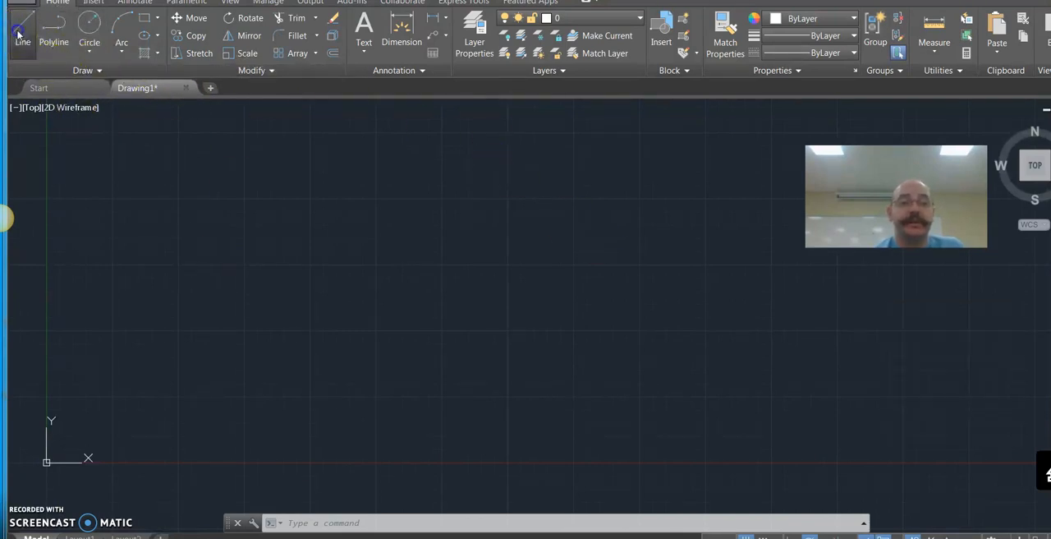
pyautogui.click(23, 37)
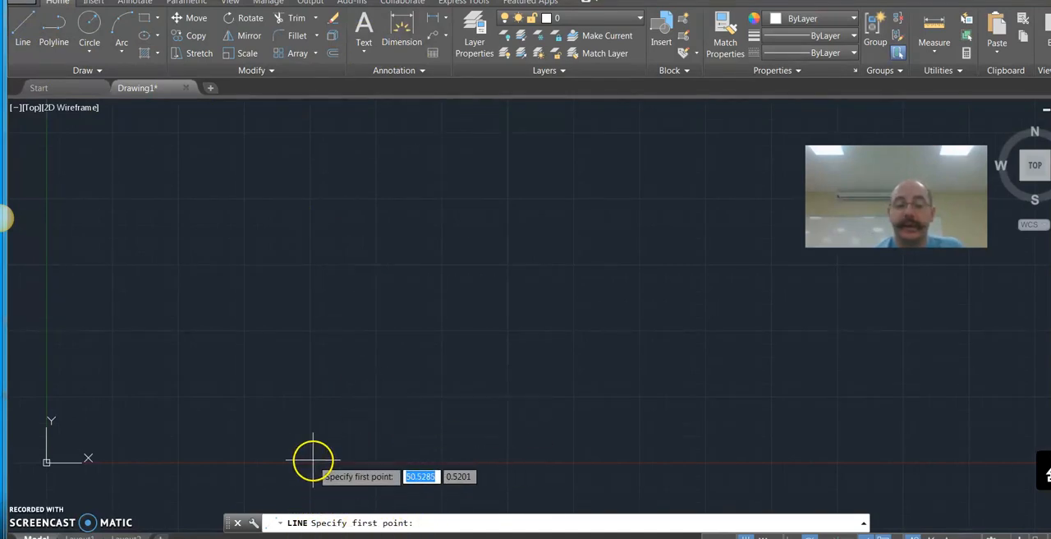
pyautogui.click(46, 461)
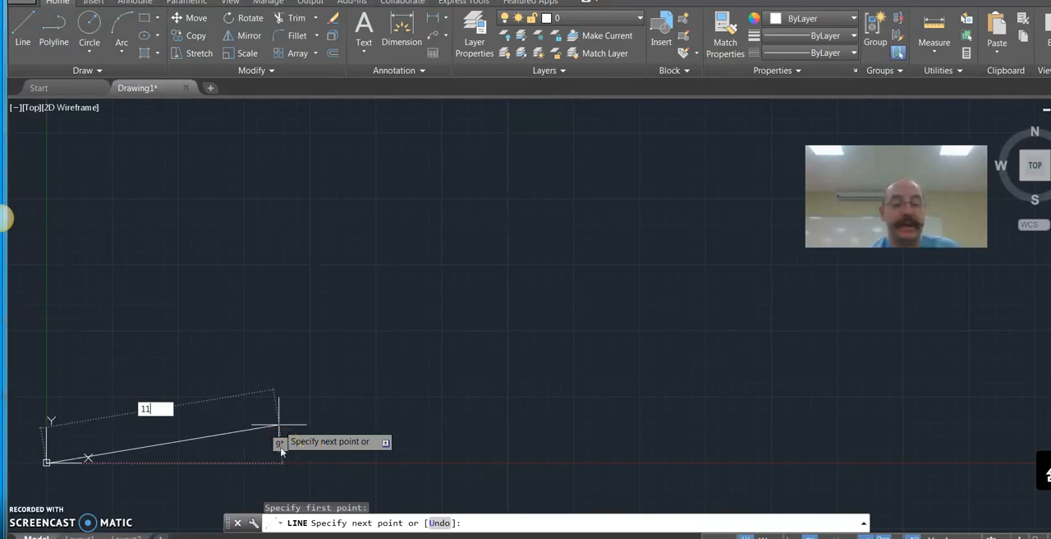
pyautogui.press('Tab')
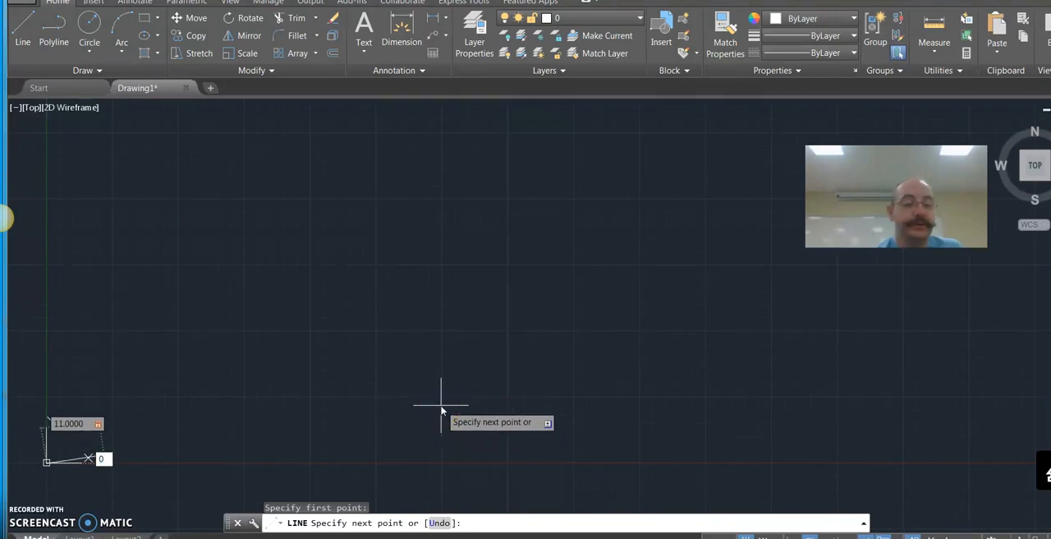
pyautogui.press('Return')
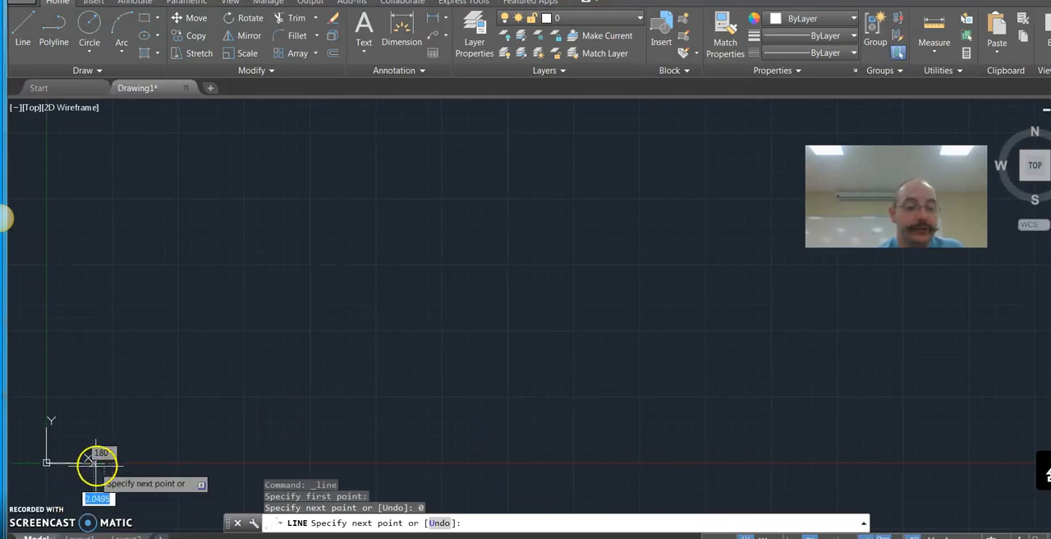
# Step: Continue the line straight up 8.5 units from the end of the horizontal segment
pyautogui.moveTo(134, 453); pyautogui.dragTo(357, 364, button='middle')
pyautogui.scroll(6, 405, 348)
pyautogui.scroll(-4, 412, 379)
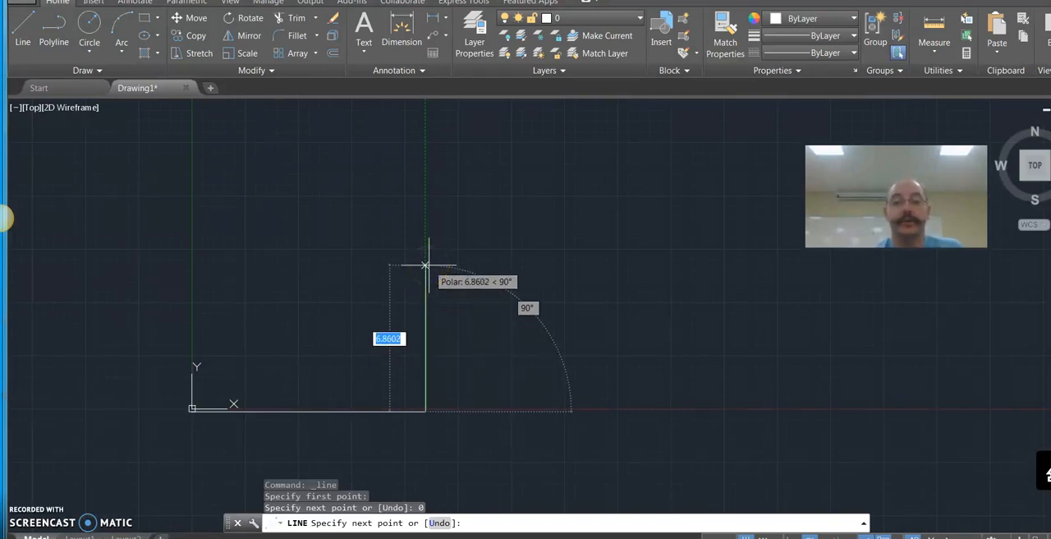
pyautogui.write('8')
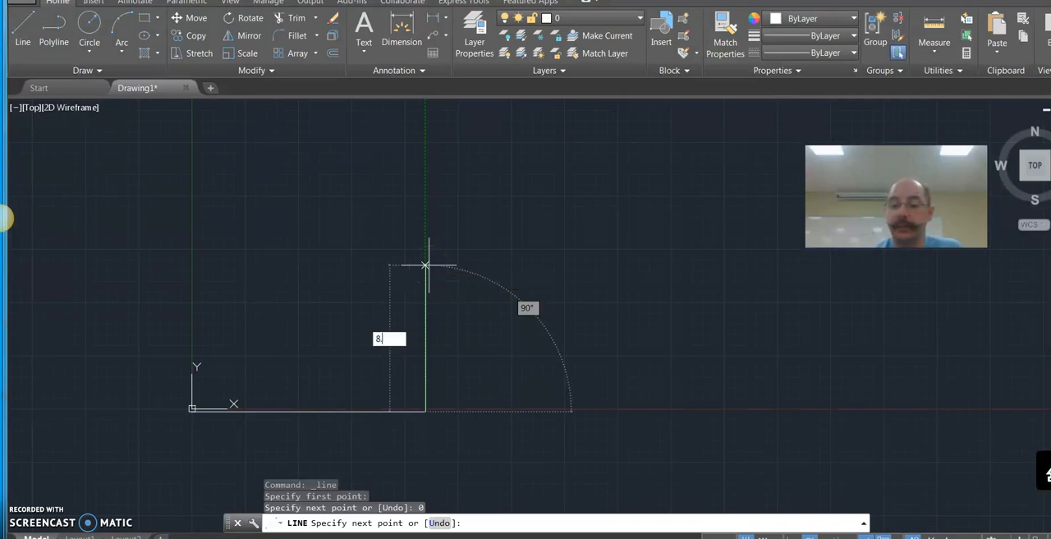
pyautogui.write('.5')
pyautogui.press('Return')
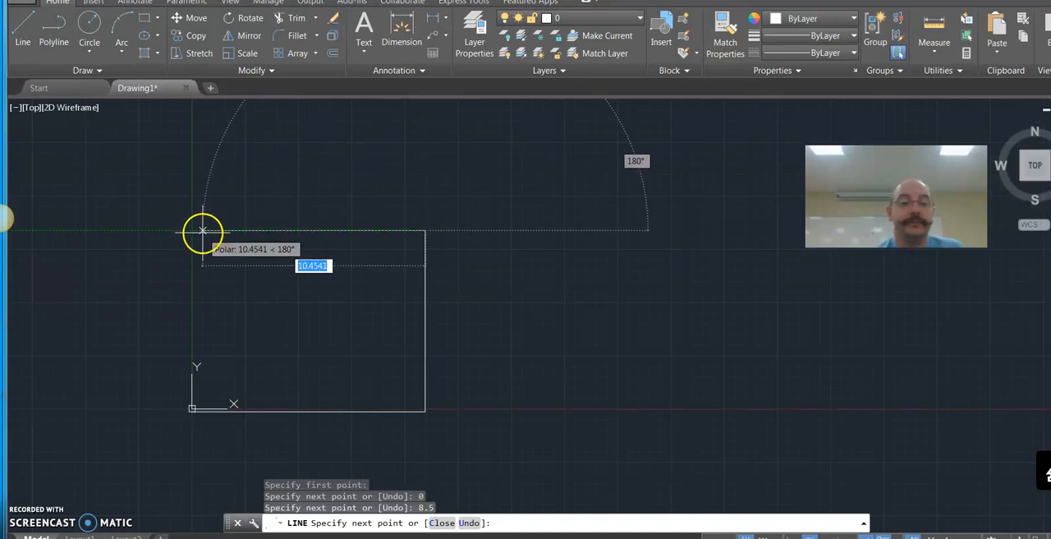
# Step: Draw the top edge 11 units back at 180°, then close the outline at its starting corner and end the Line command
pyautogui.write('11')
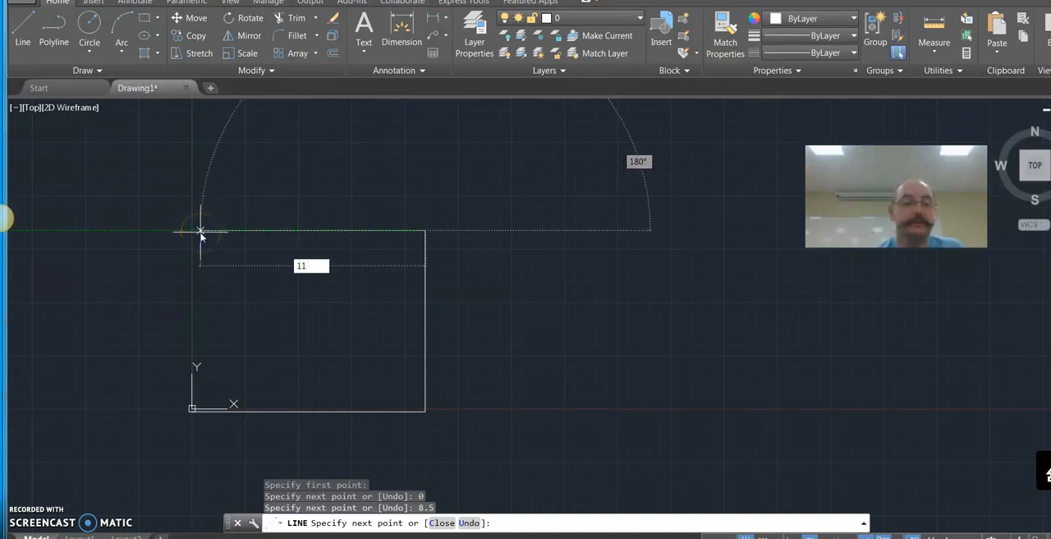
pyautogui.press('Return')
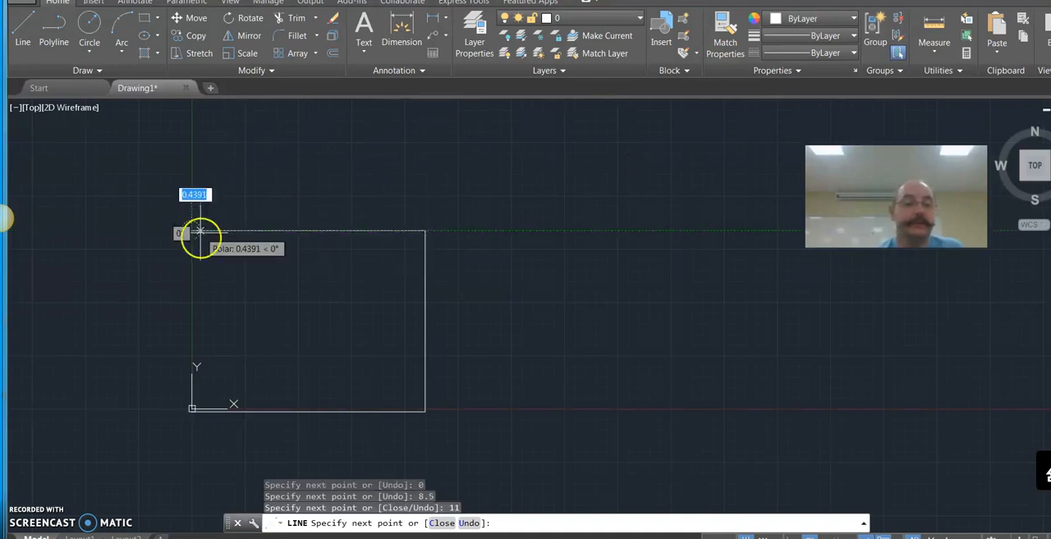
pyautogui.click(191, 408)
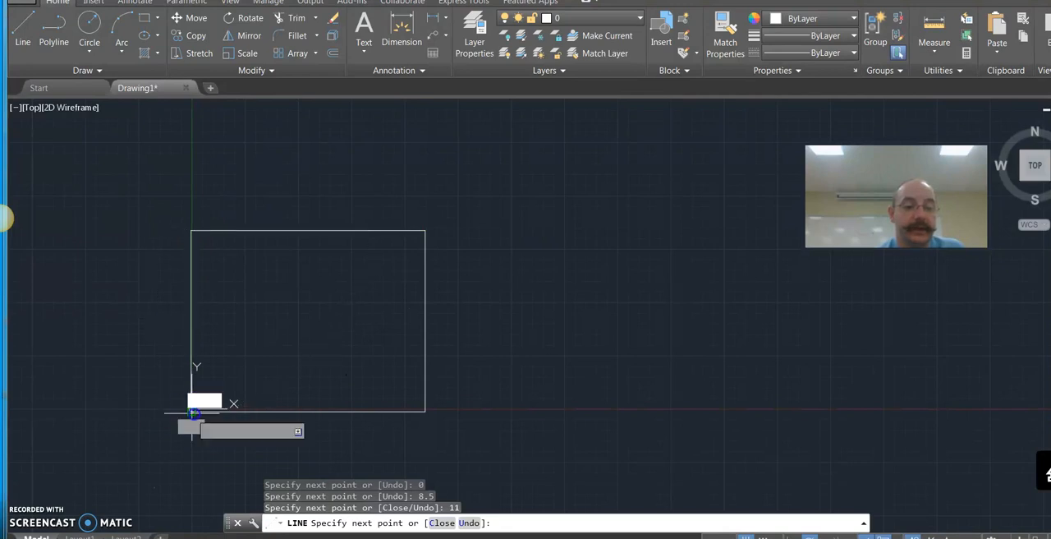
pyautogui.press('Escape')
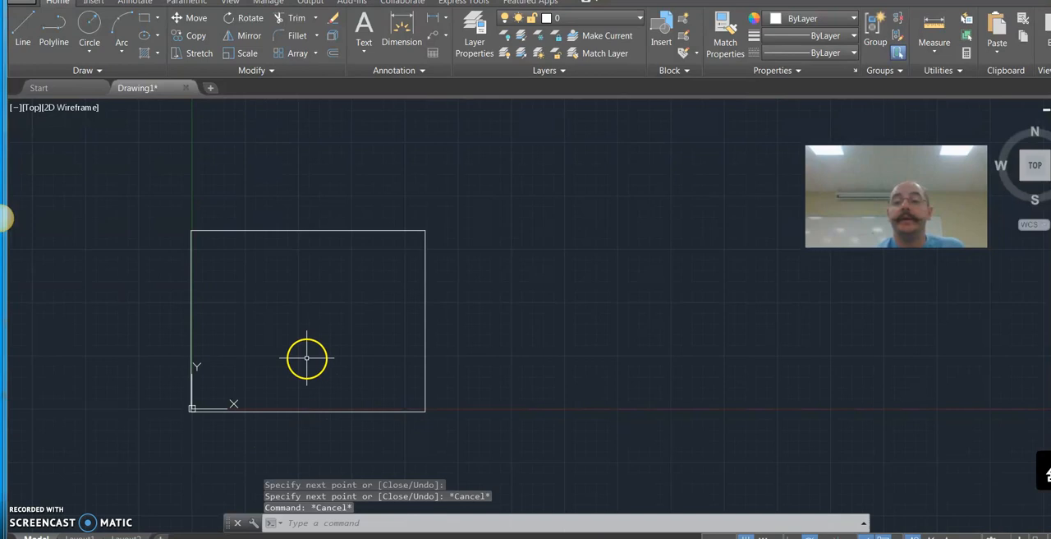
# Step: Draw a rectangle inside the outline from its lower-right corner, with the opposite corner at relative offset -2, 1.5
pyautogui.middleClick(337, 306)
pyautogui.middleClick(336, 305)
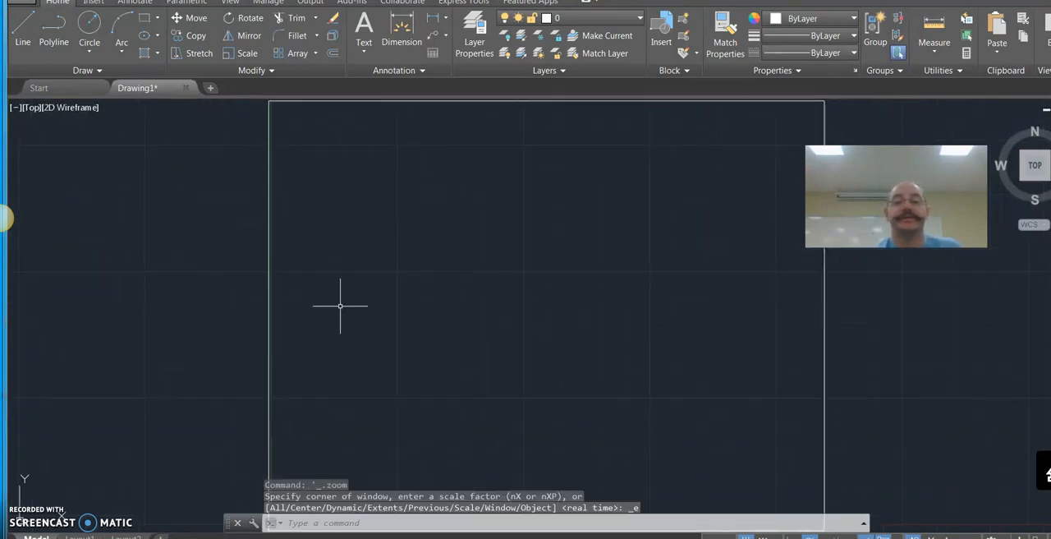
pyautogui.moveTo(383, 295); pyautogui.dragTo(294, 276, button='middle')
pyautogui.scroll(-2, 294, 277)
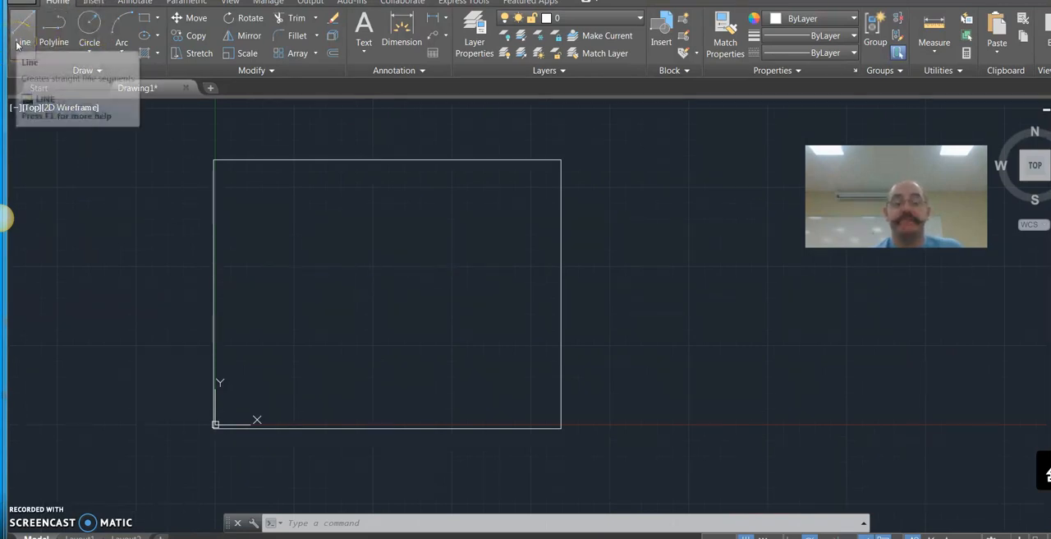
pyautogui.click(300, 538)
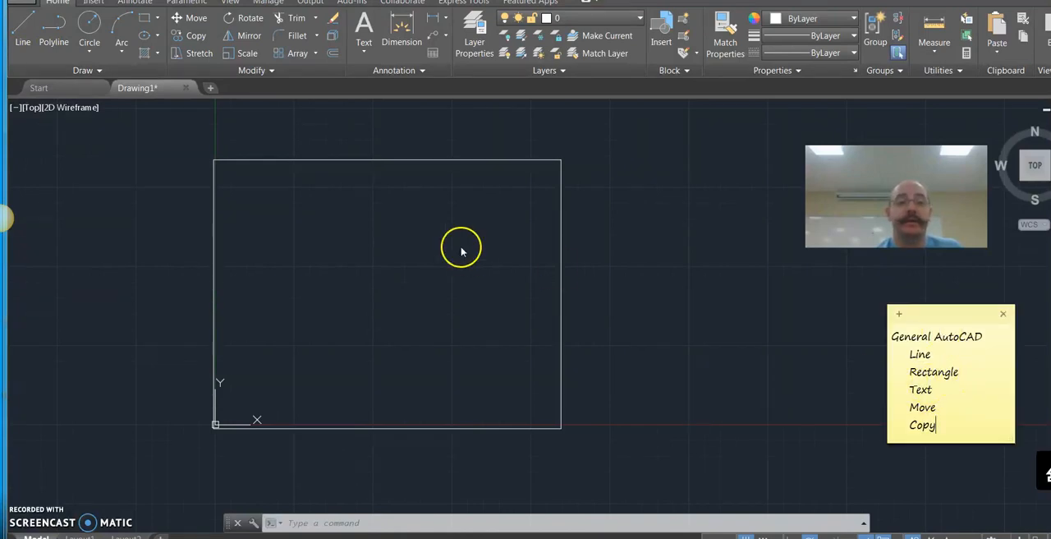
pyautogui.click(147, 19)
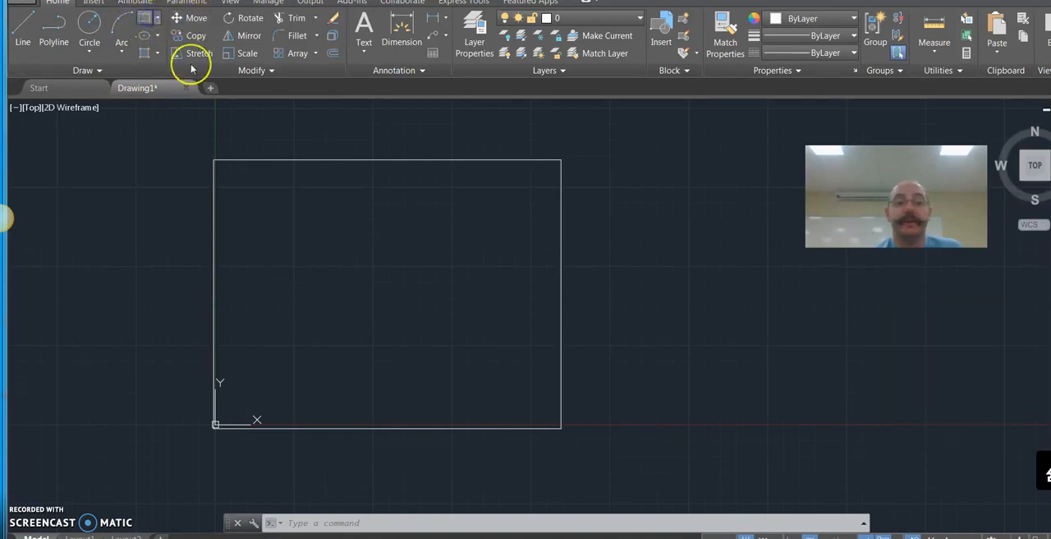
pyautogui.click(147, 19)
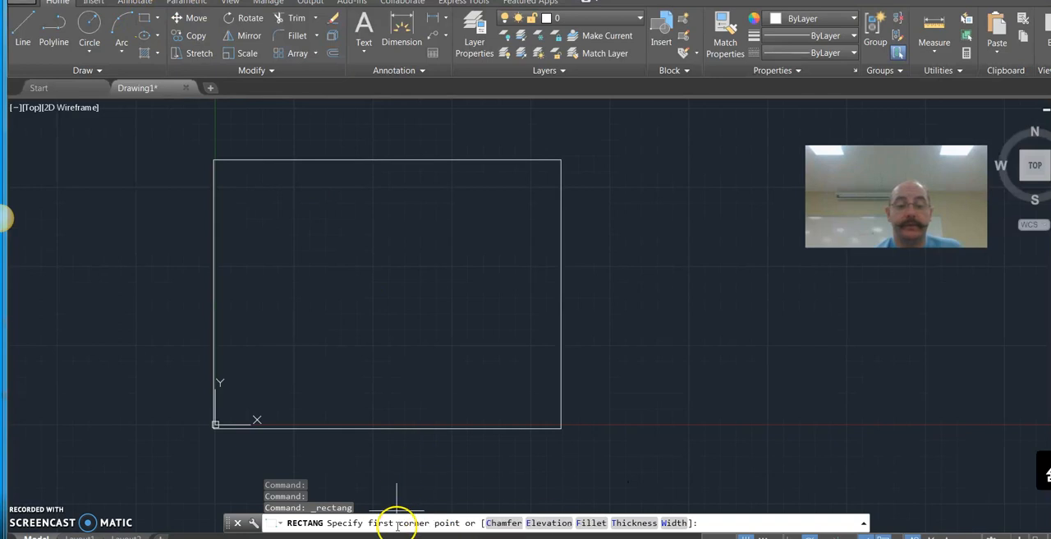
pyautogui.click(562, 427)
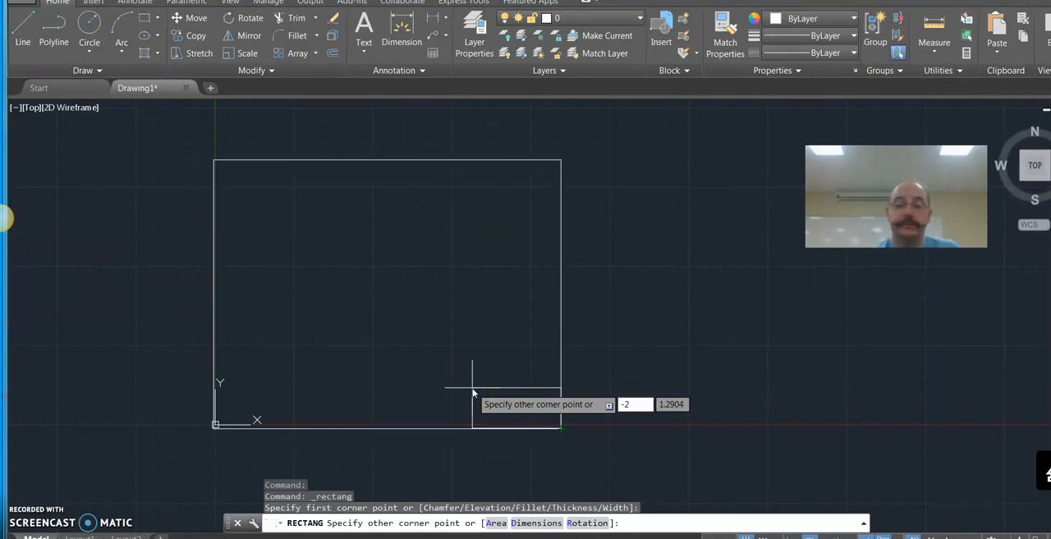
pyautogui.press('Tab')
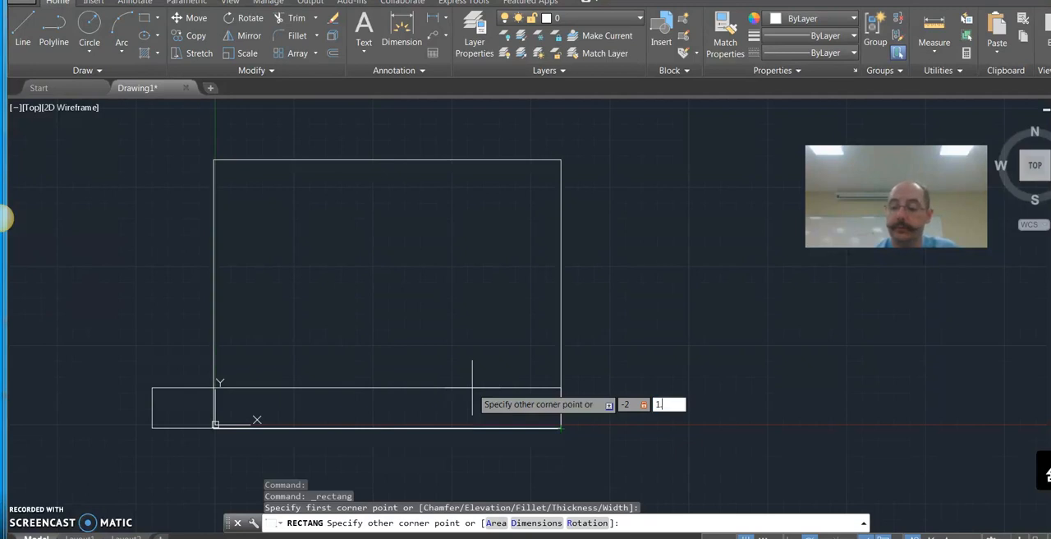
pyautogui.press('Return')
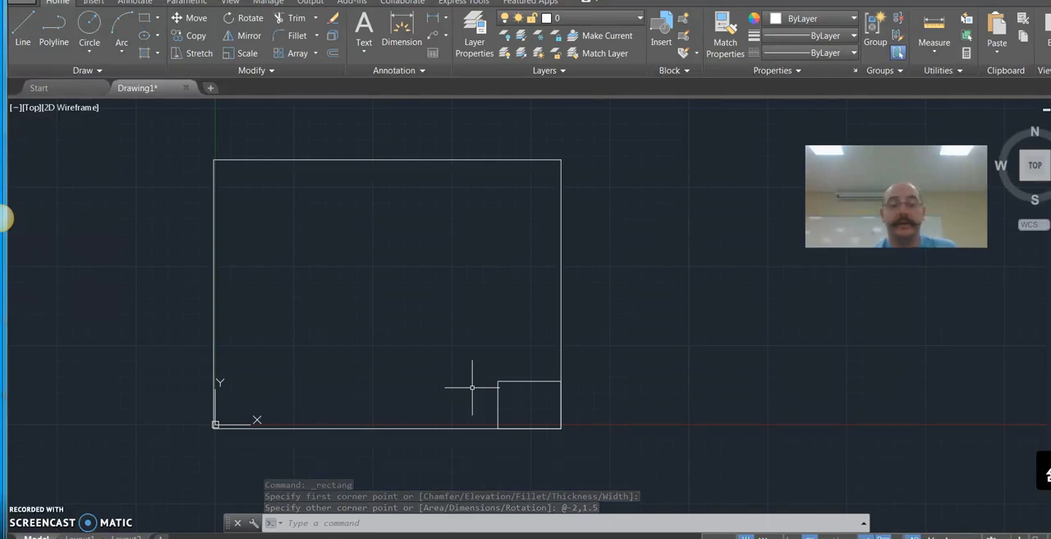
# Step: Draw a second rectangle from the small rectangle's upper-left corner to the outline's lower-left corner
pyautogui.press('Return')
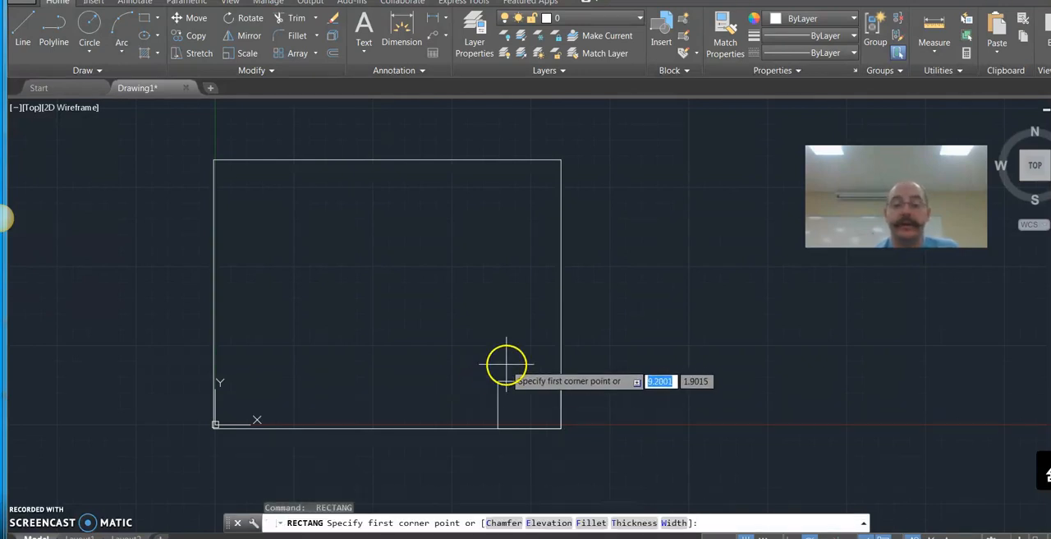
pyautogui.click(498, 382)
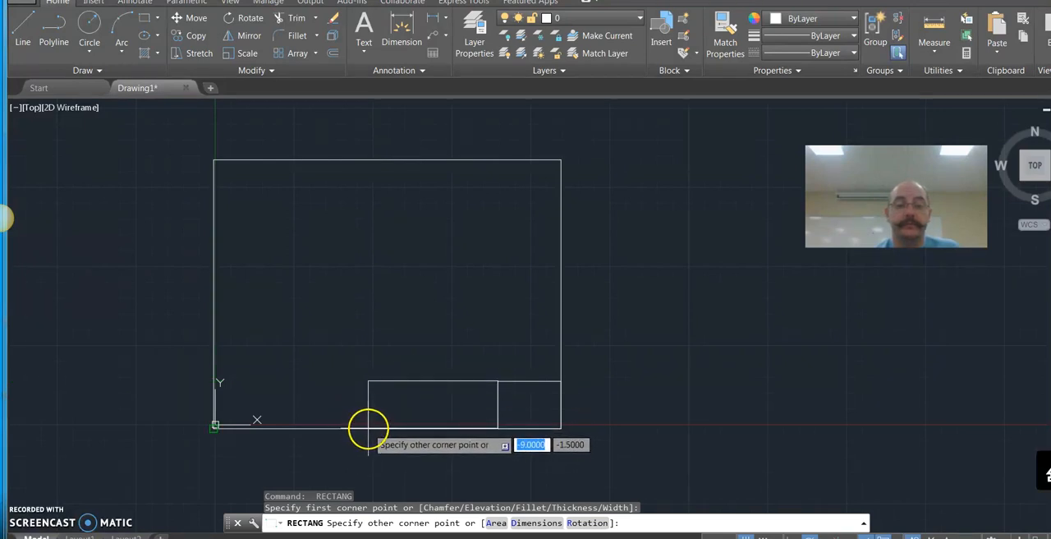
pyautogui.press('Return')
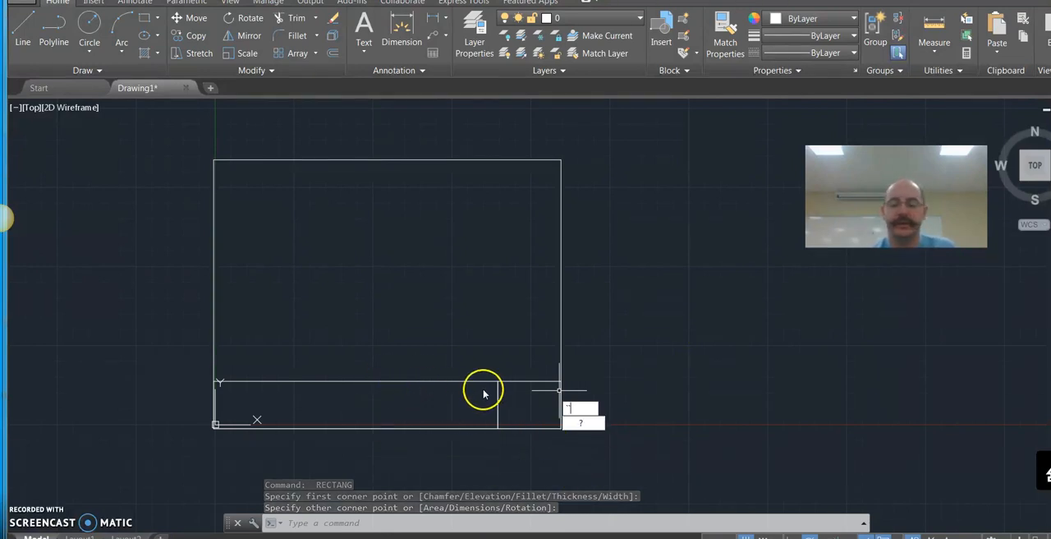
pyautogui.press('Escape')
pyautogui.press('Escape')
pyautogui.press('Escape')
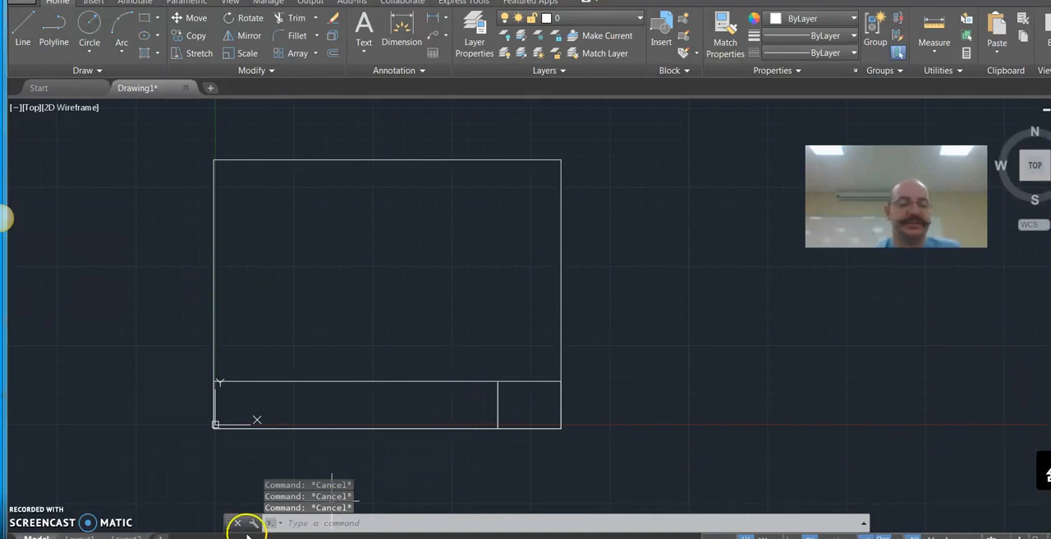
# Step: Add multiline text with the author's name in the long title block cell, spanning its upper-left to lower-right corners
pyautogui.click(448, 537)
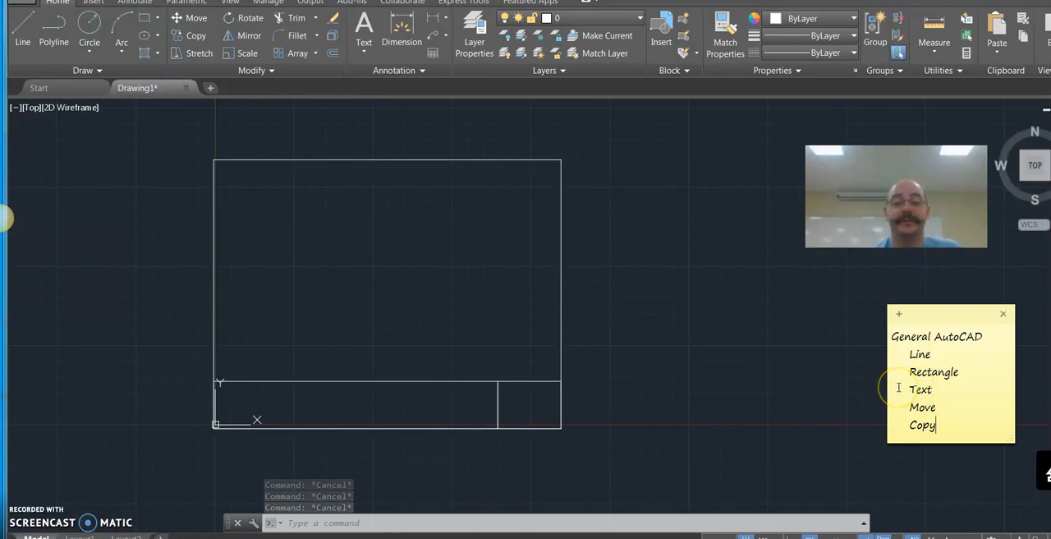
pyautogui.click(361, 29)
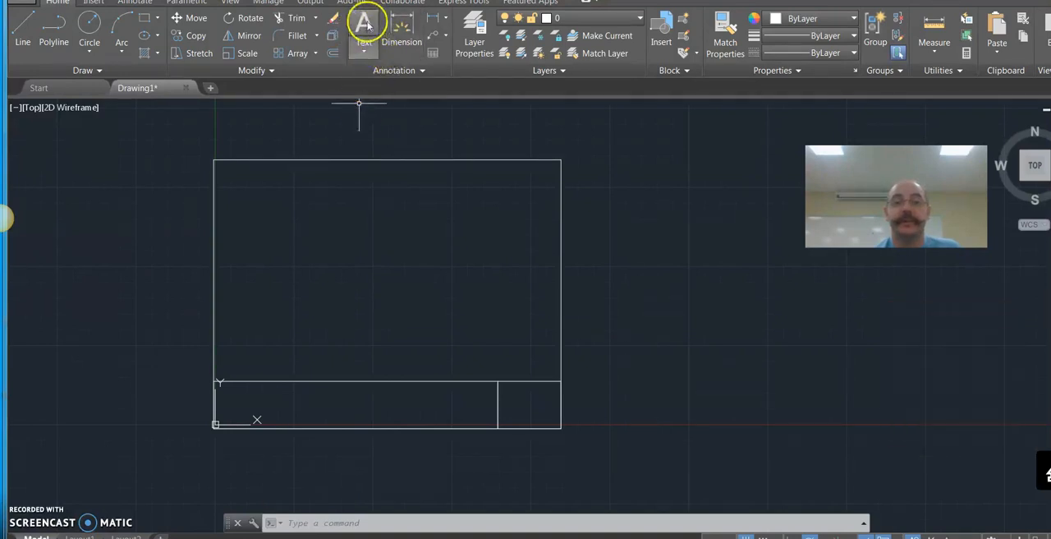
pyautogui.click(364, 24)
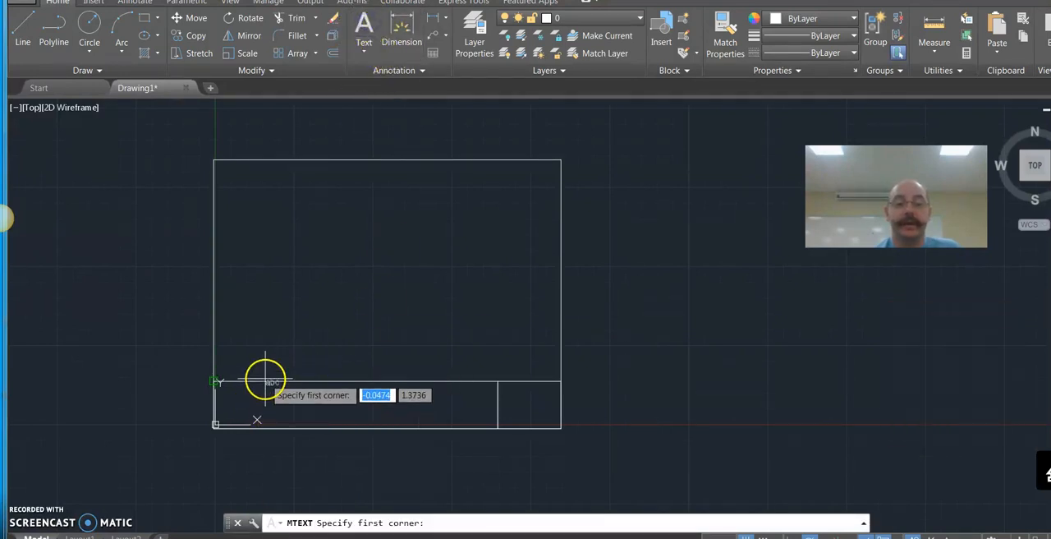
pyautogui.click(212, 379)
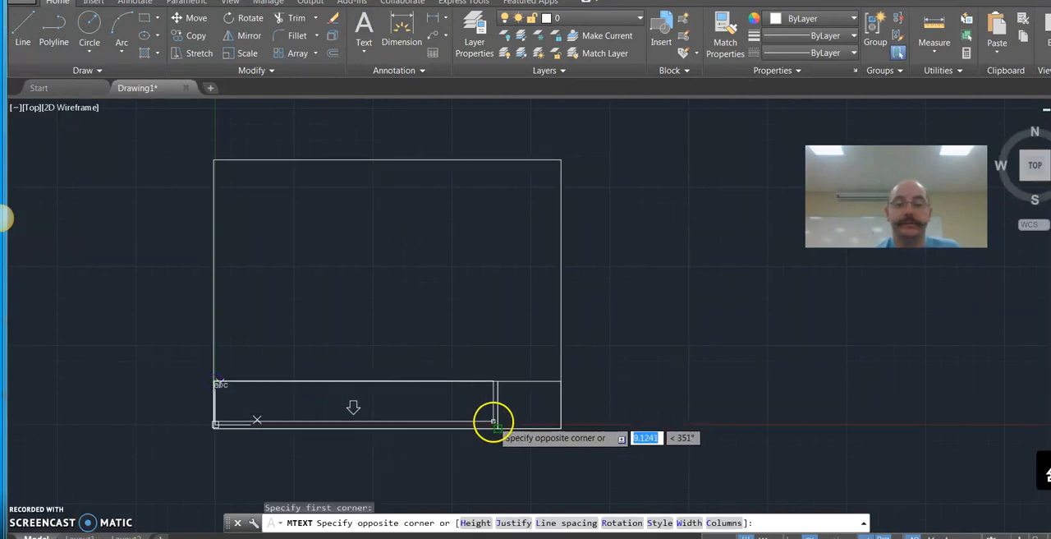
pyautogui.click(496, 426)
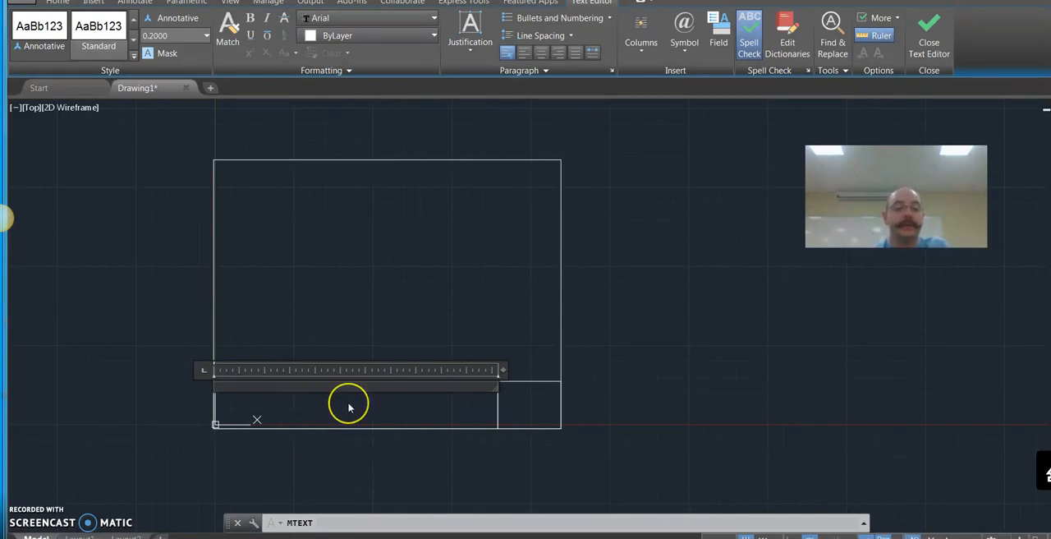
pyautogui.write('ylor')
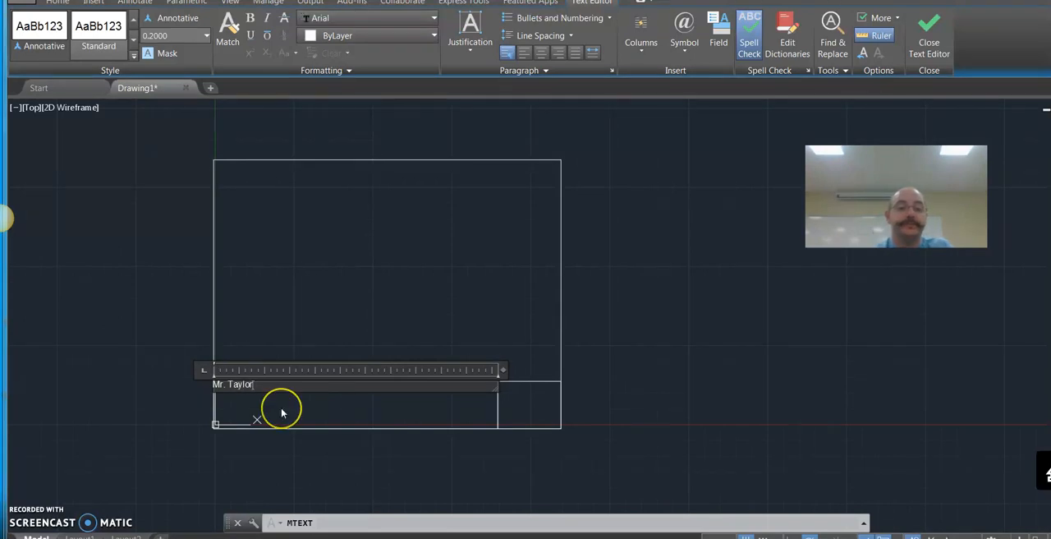
pyautogui.click(608, 372)
# Step: Move the name text about 0.16 units down and to the right, using the cell's upper-left corner as base point
pyautogui.scroll(4, 228, 437)
pyautogui.scroll(4, 241, 372)
pyautogui.scroll(-4, 244, 371)
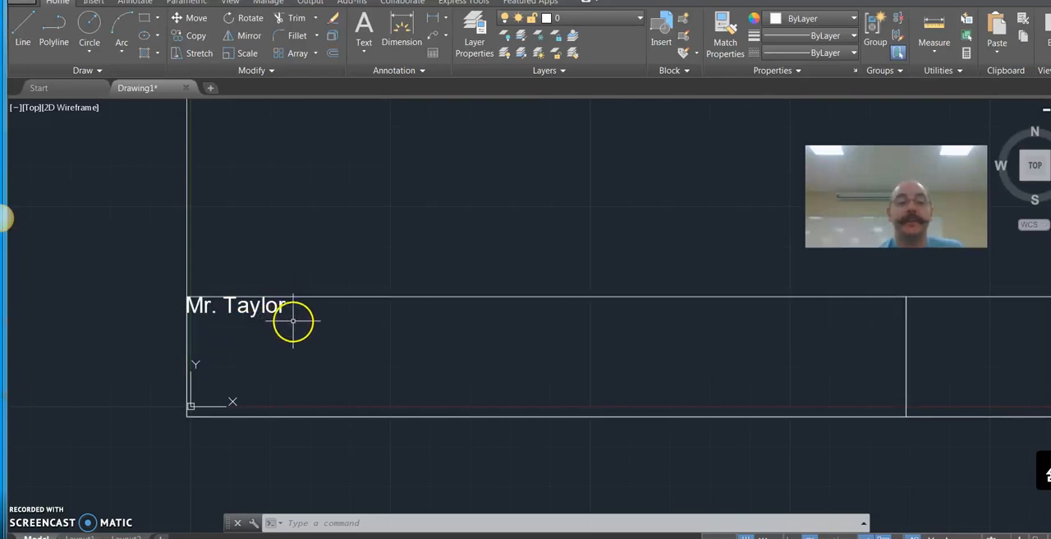
pyautogui.click(190, 20)
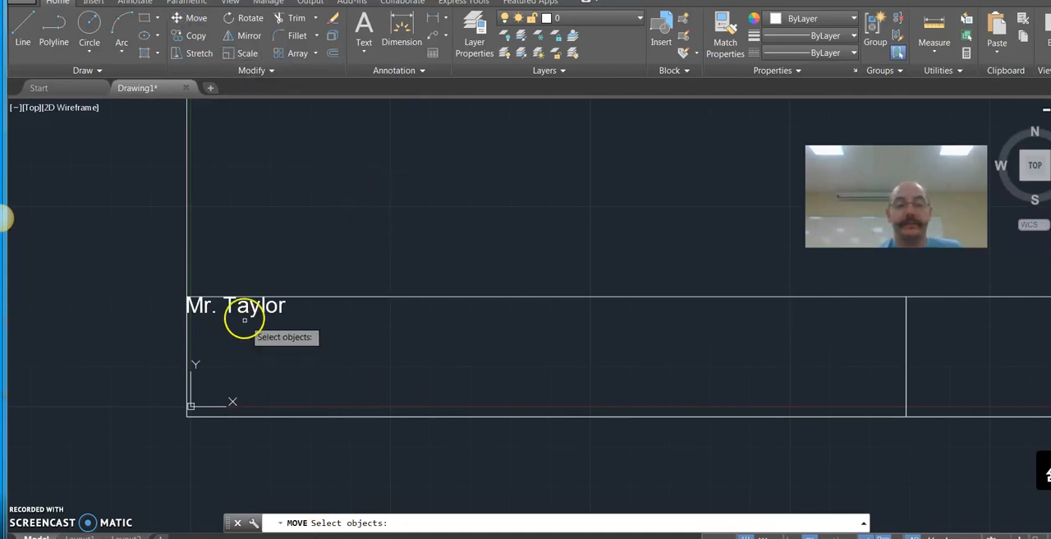
pyautogui.click(275, 306)
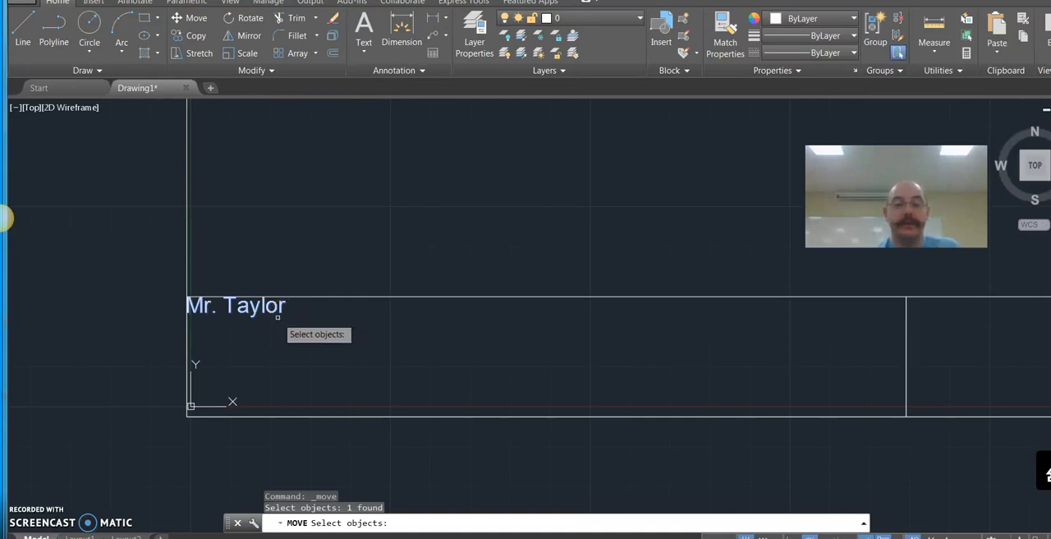
pyautogui.press('Return')
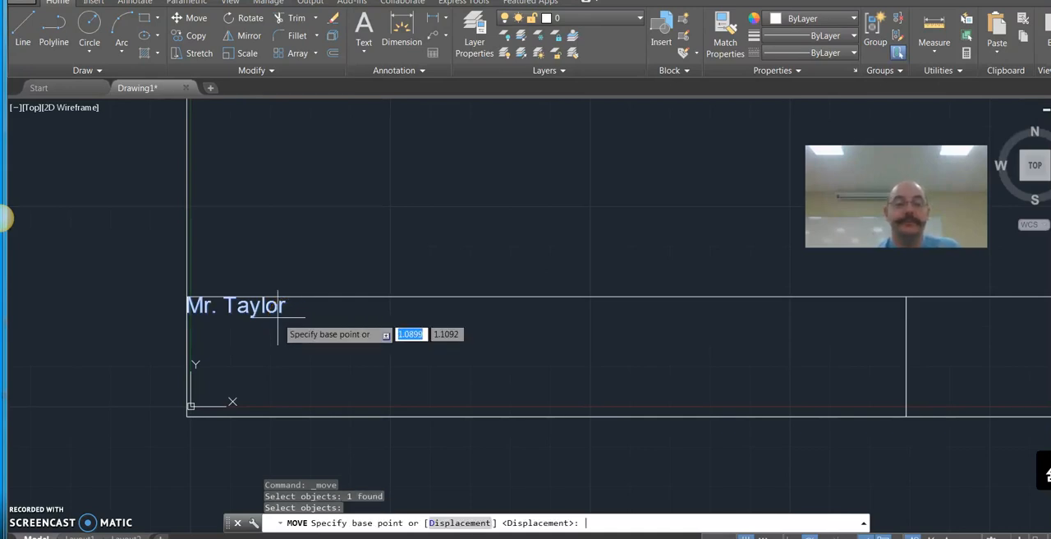
pyautogui.click(187, 298)
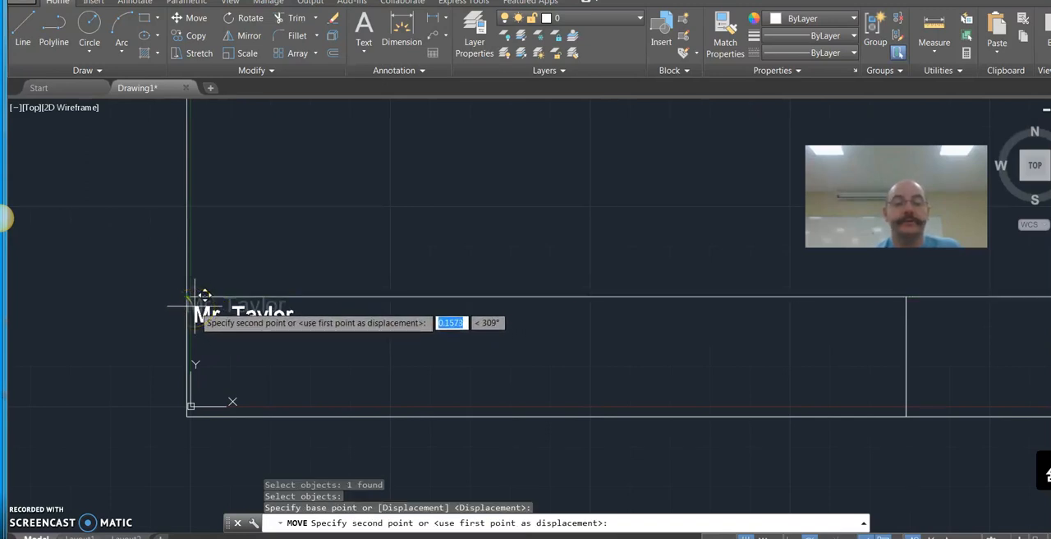
pyautogui.click(195, 307)
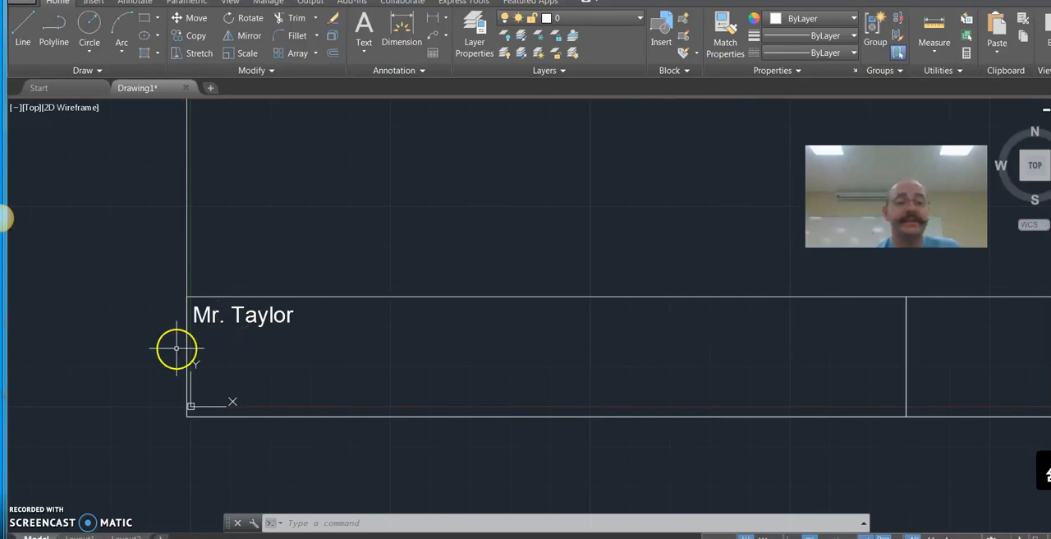
# Step: Copy the name text four times straight up in a stack, using the outline's lower-left corner as base point
pyautogui.click(192, 538)
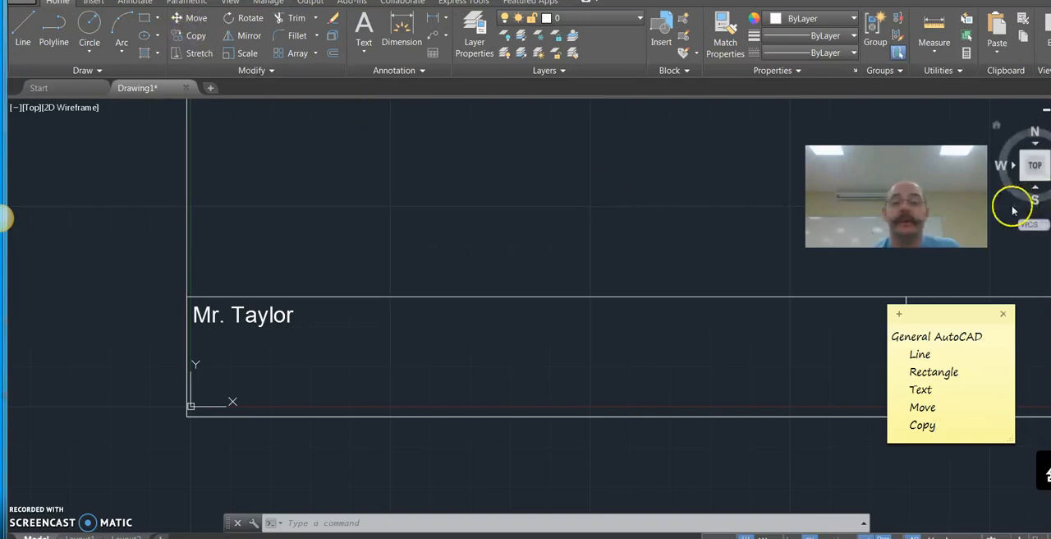
pyautogui.click(195, 39)
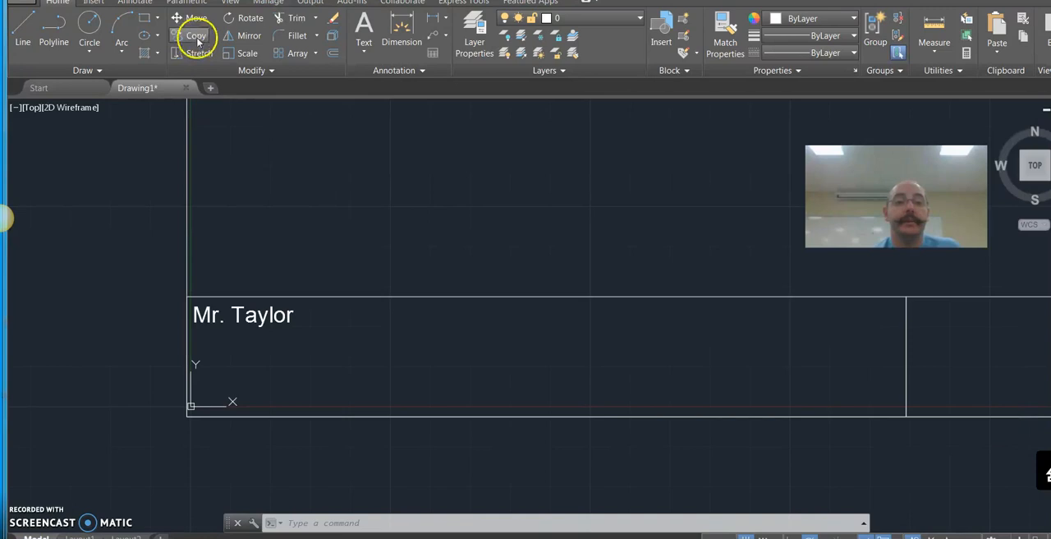
pyautogui.click(194, 37)
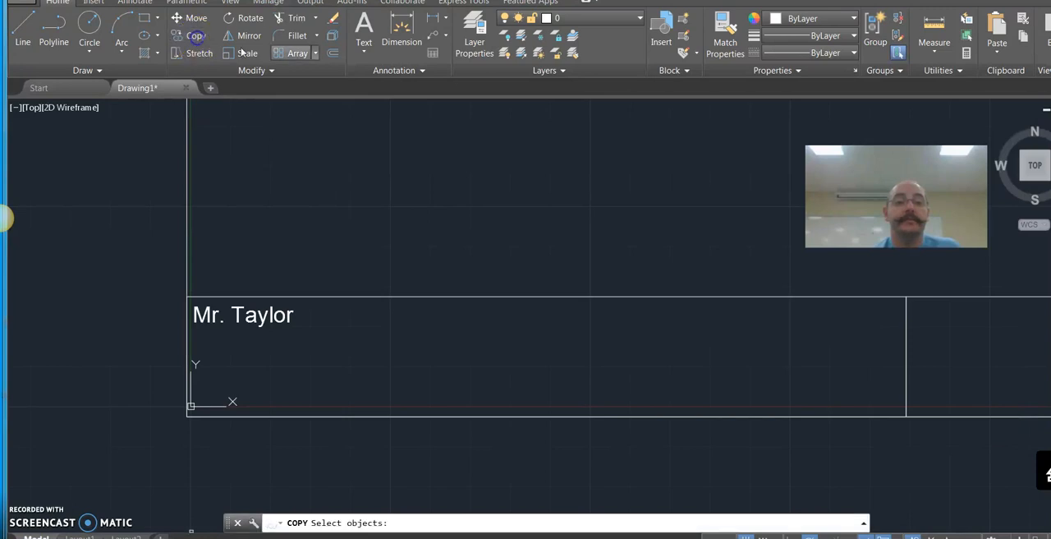
pyautogui.click(261, 318)
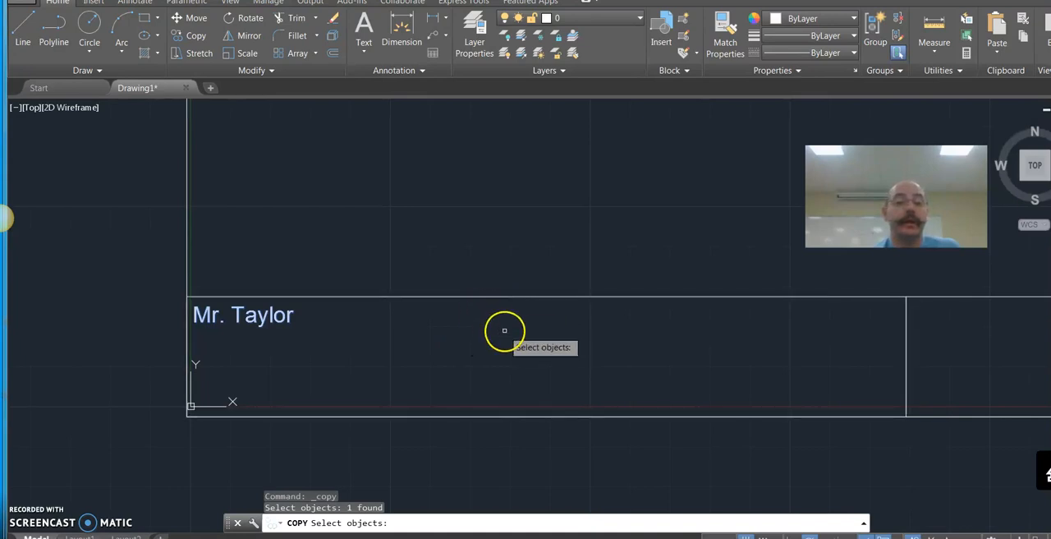
pyautogui.press('Return')
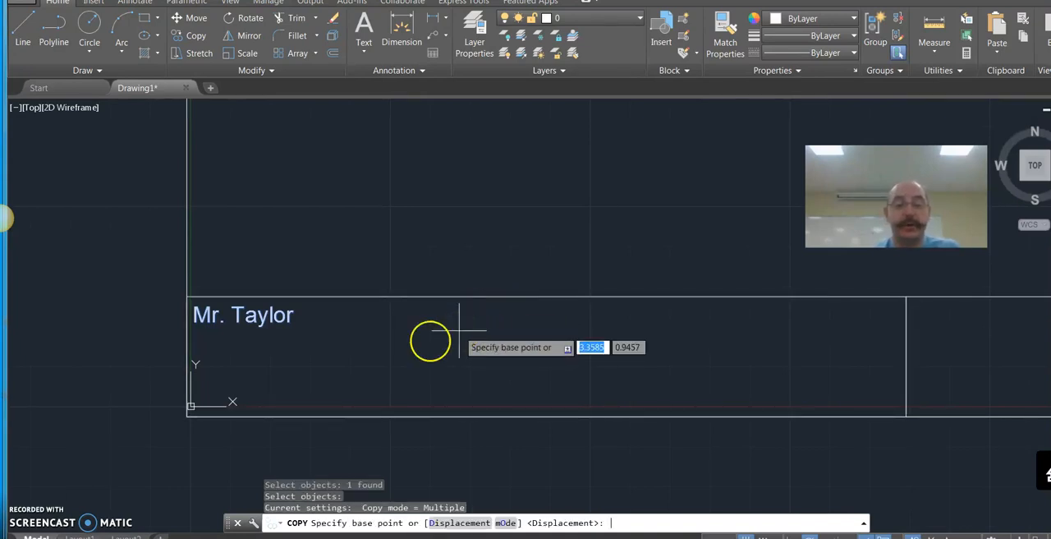
pyautogui.click(189, 415)
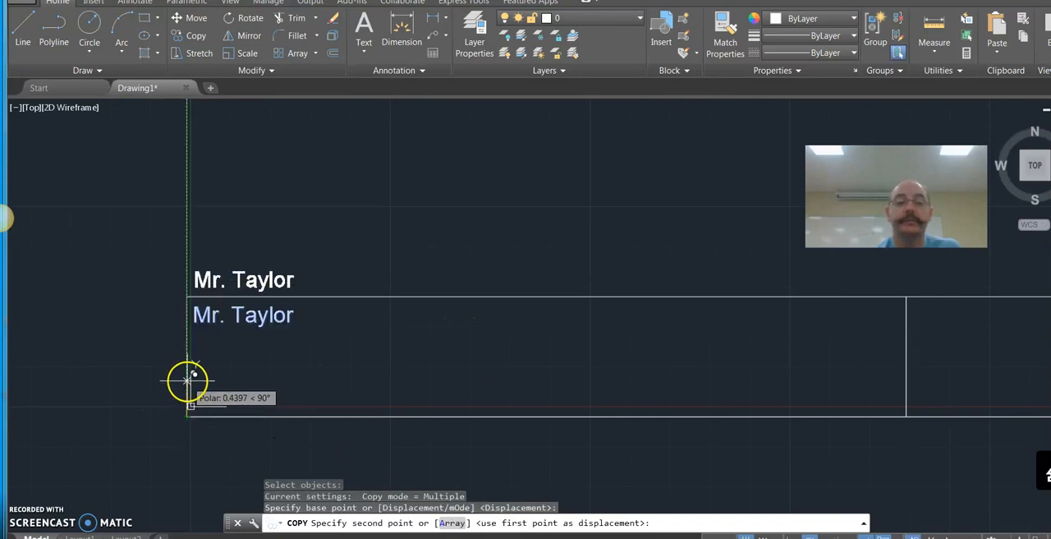
pyautogui.click(189, 378)
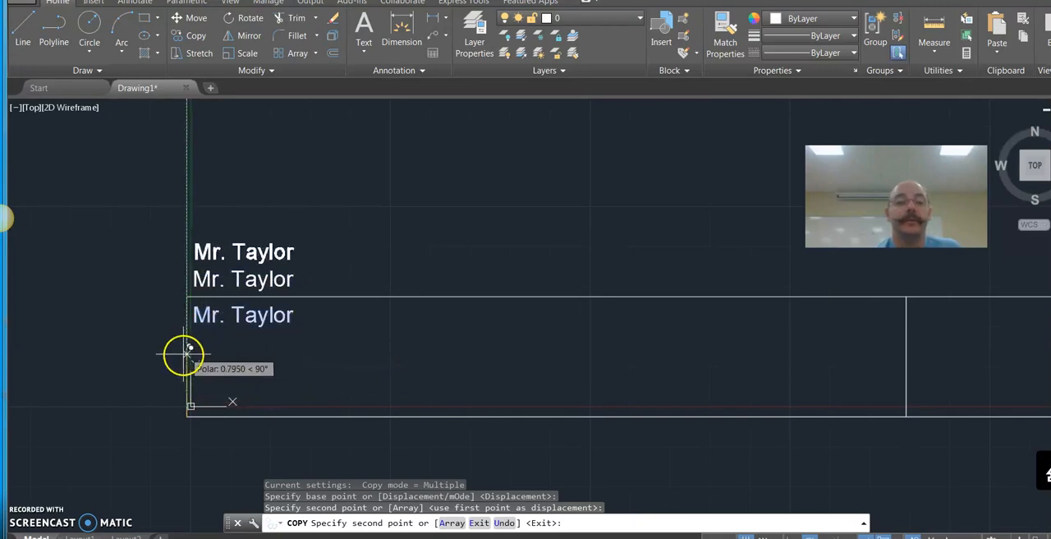
pyautogui.click(188, 354)
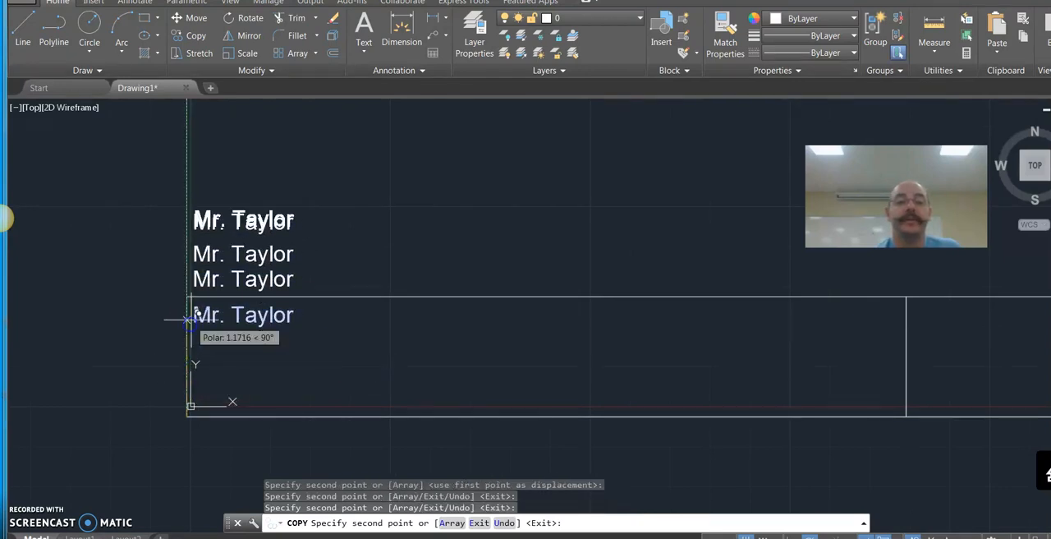
pyautogui.click(189, 292)
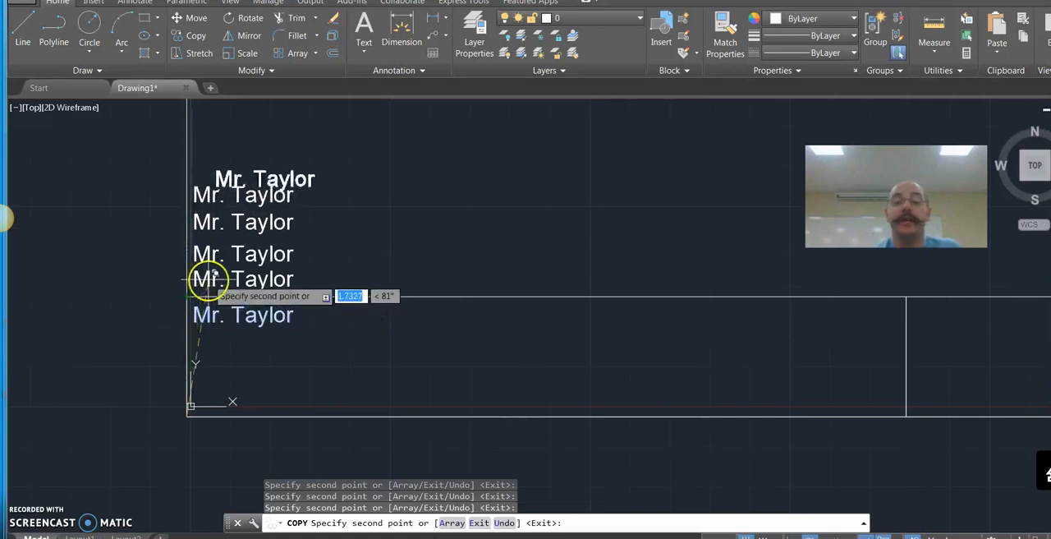
pyautogui.press('Escape')
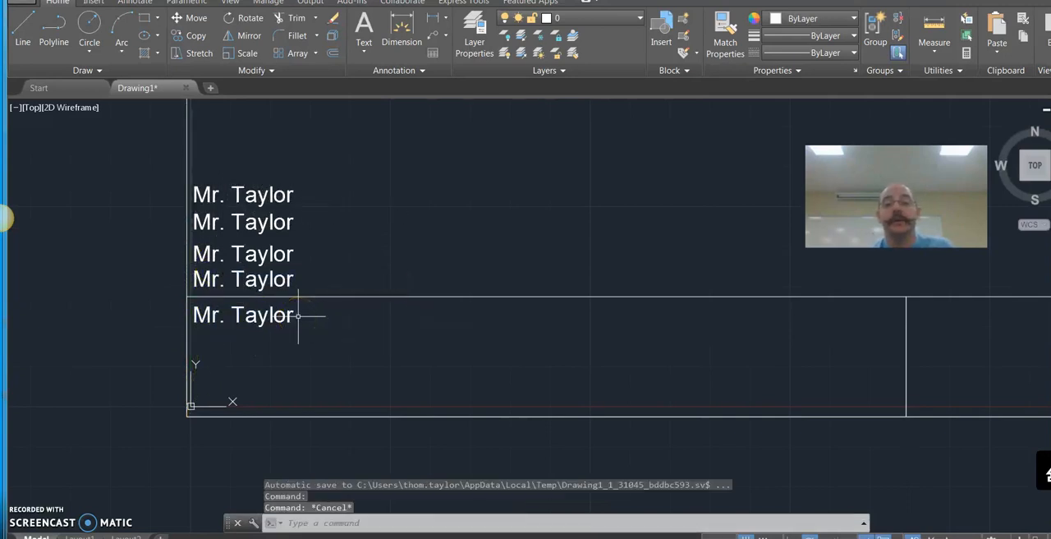
# Step: Open the original name text inside the title block for editing
pyautogui.doubleClick(282, 315)
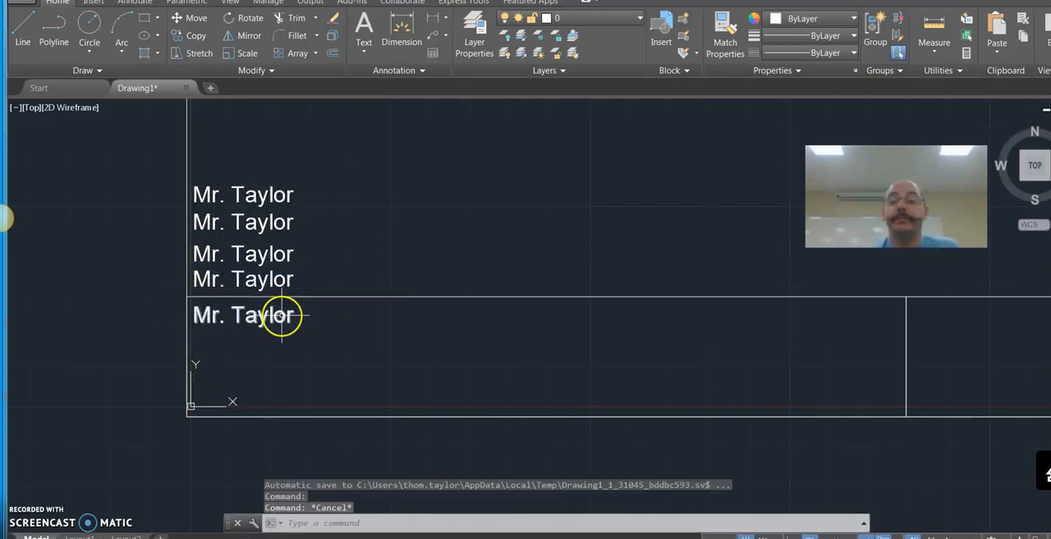